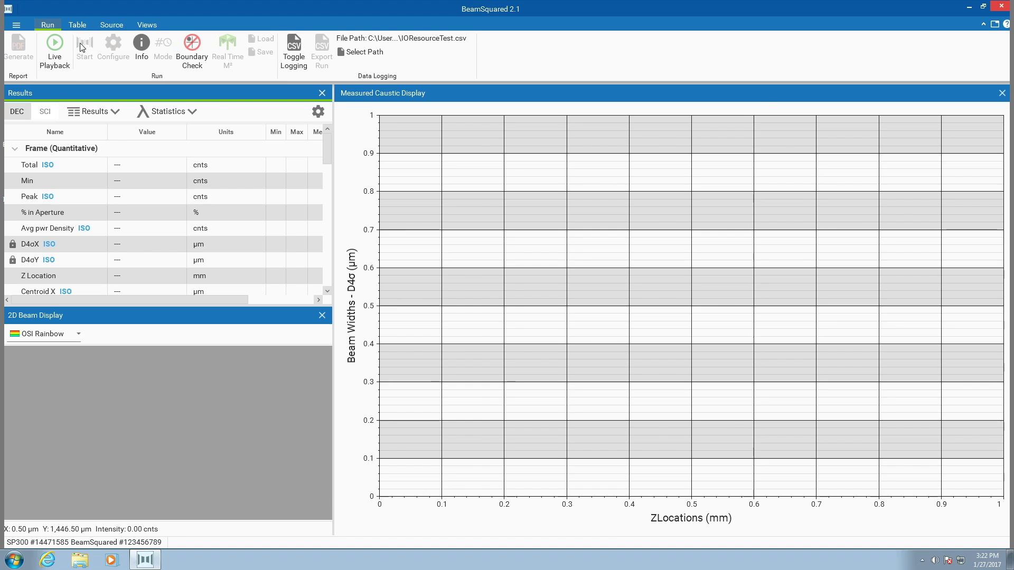
Start the M² caustic run from the Run ribbon and let Ultracal complete.
left_click(81, 47)
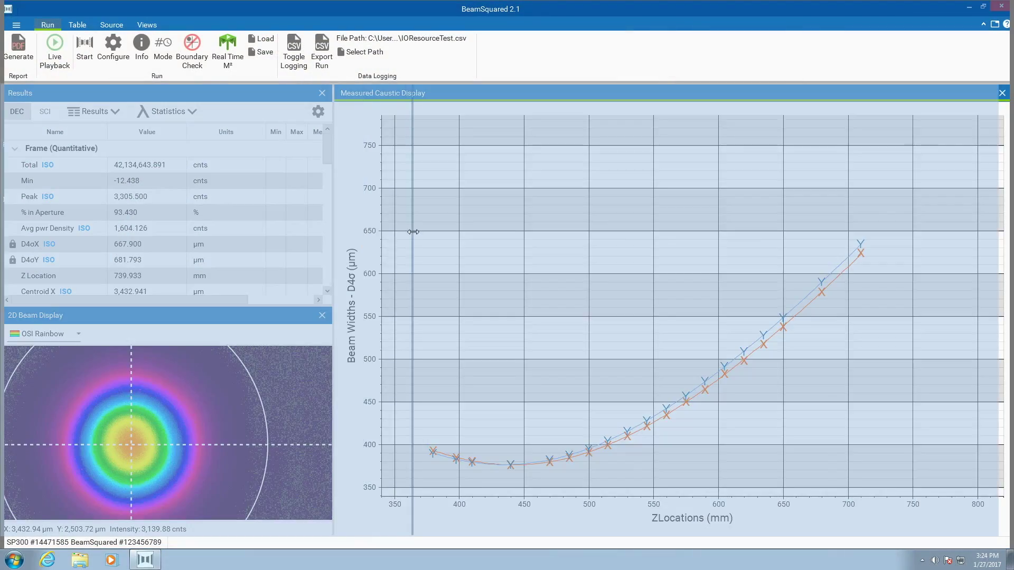
Widen the area for the beam image and caustic plot.
left_click_drag(413, 231, 413, 231)
Float the Results table in its own window and enlarge it to show more rows.
left_click_drag(201, 93, 481, 131)
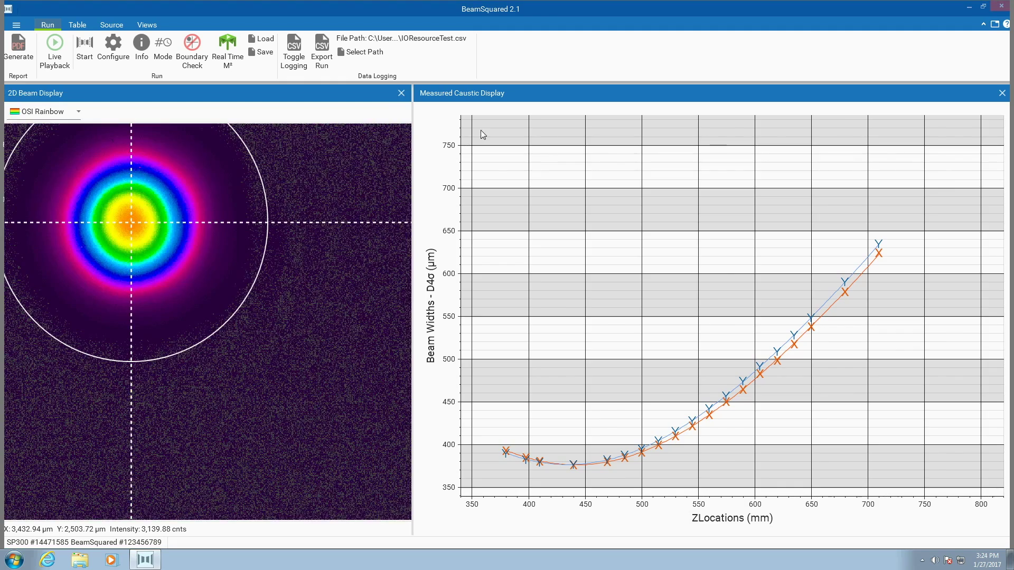
left_click_drag(528, 351, 527, 536)
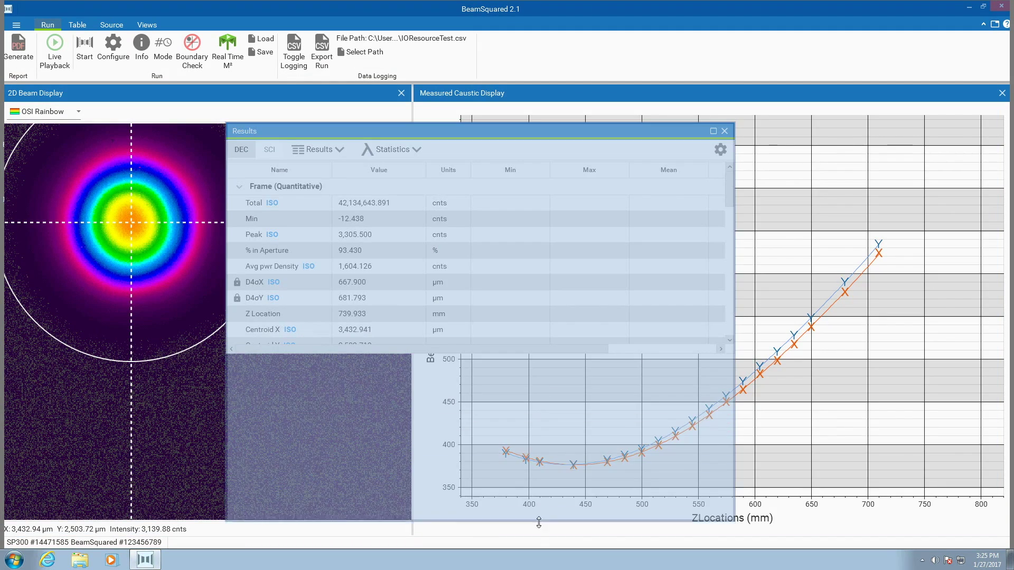
left_click(728, 525)
In the Laser section, select the Waist Width X, Divergence X and Waist Location X results.
scroll(728, 527, "down", 2)
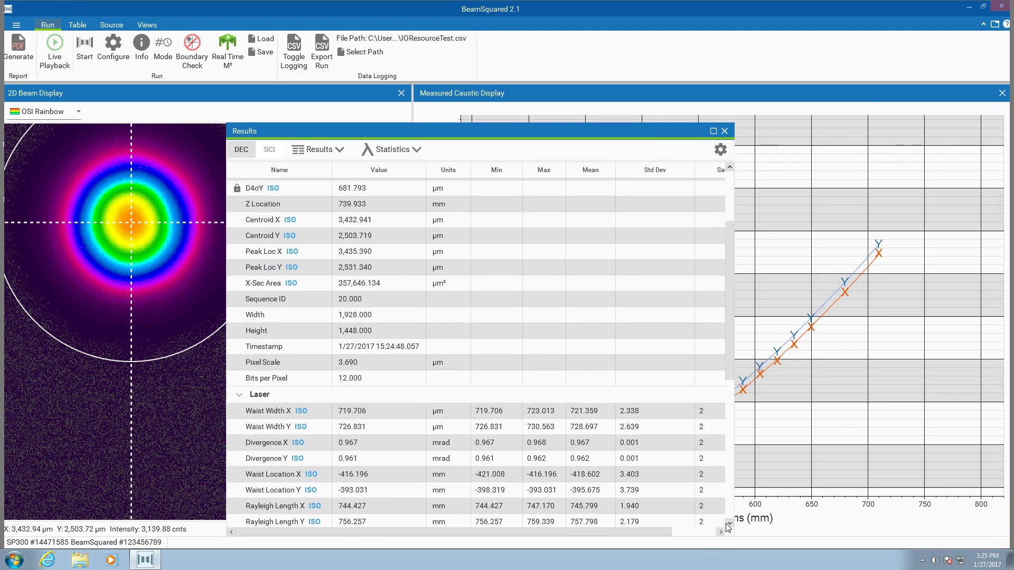
scroll(728, 527, "down", 1)
scroll(475, 369, "down", 3)
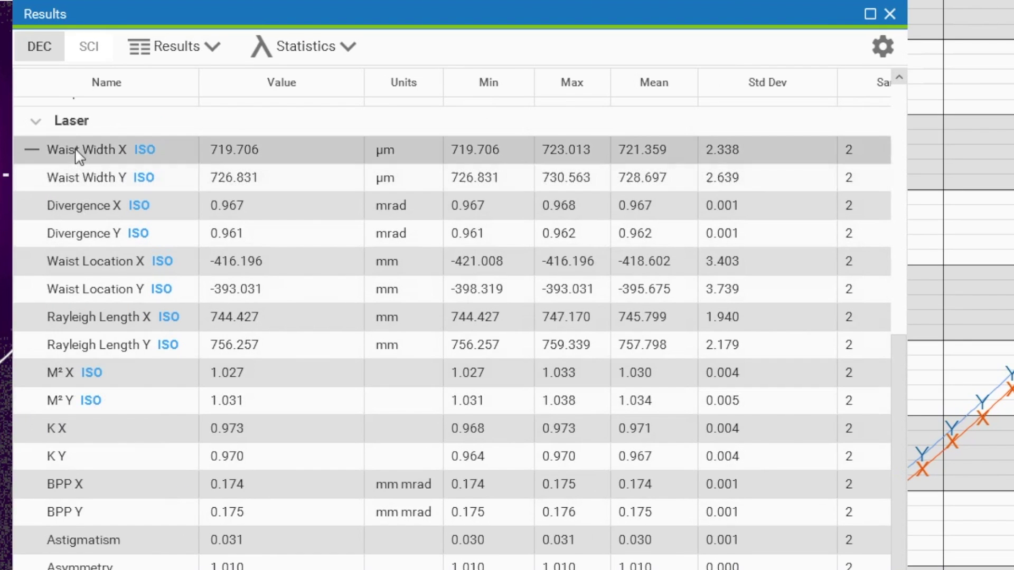
left_click(79, 149)
left_click(66, 206)
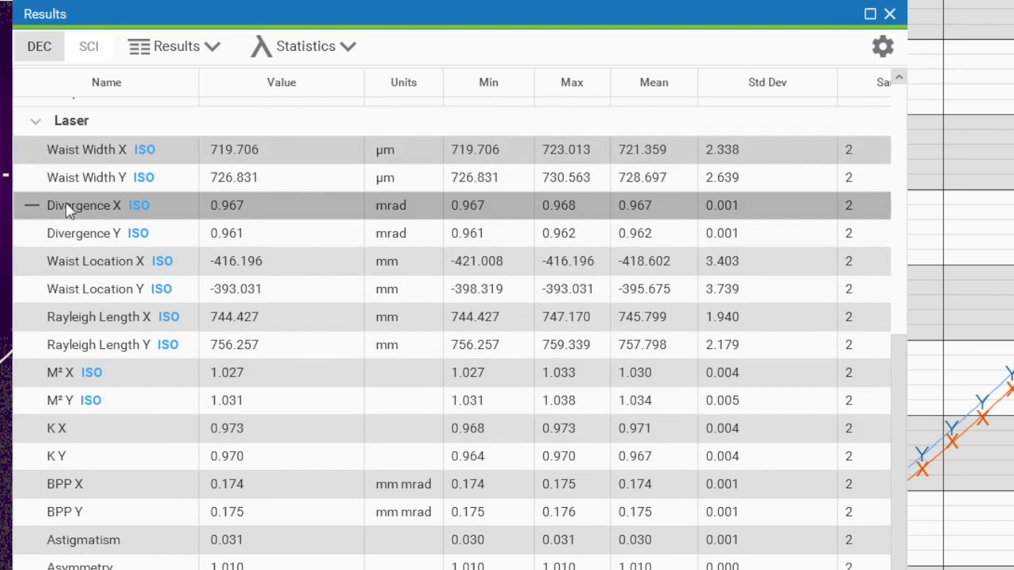
left_click(89, 267)
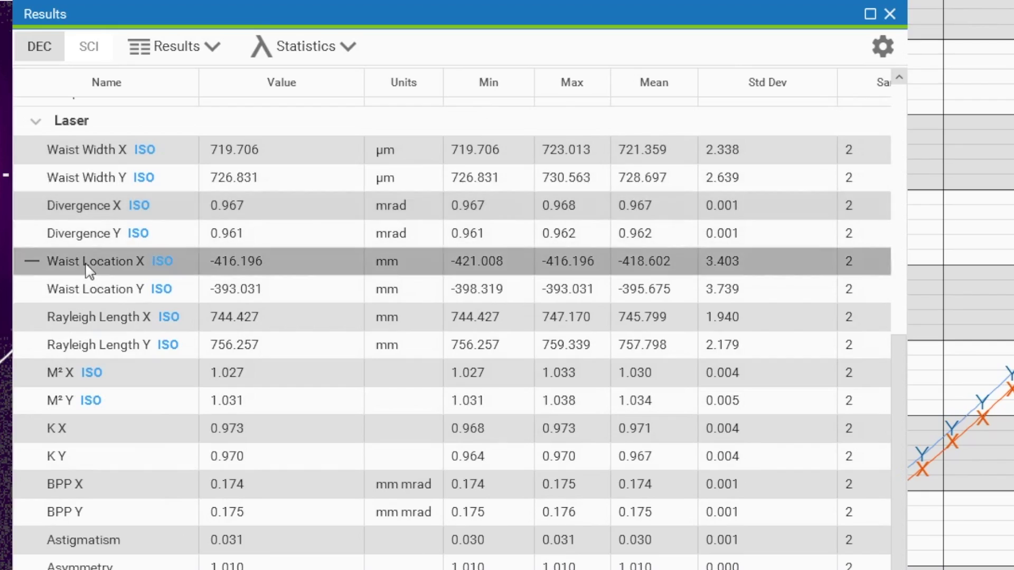